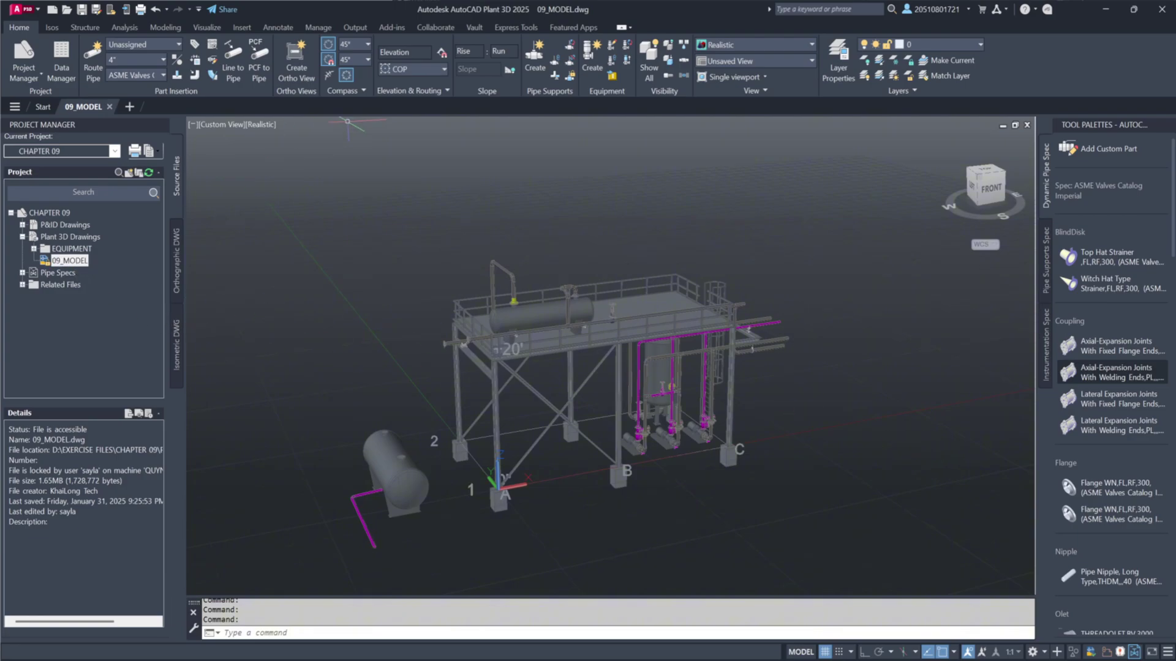
- Create a new orthographic drawing file named 09_05_ORTHO
left_click(313, 71)
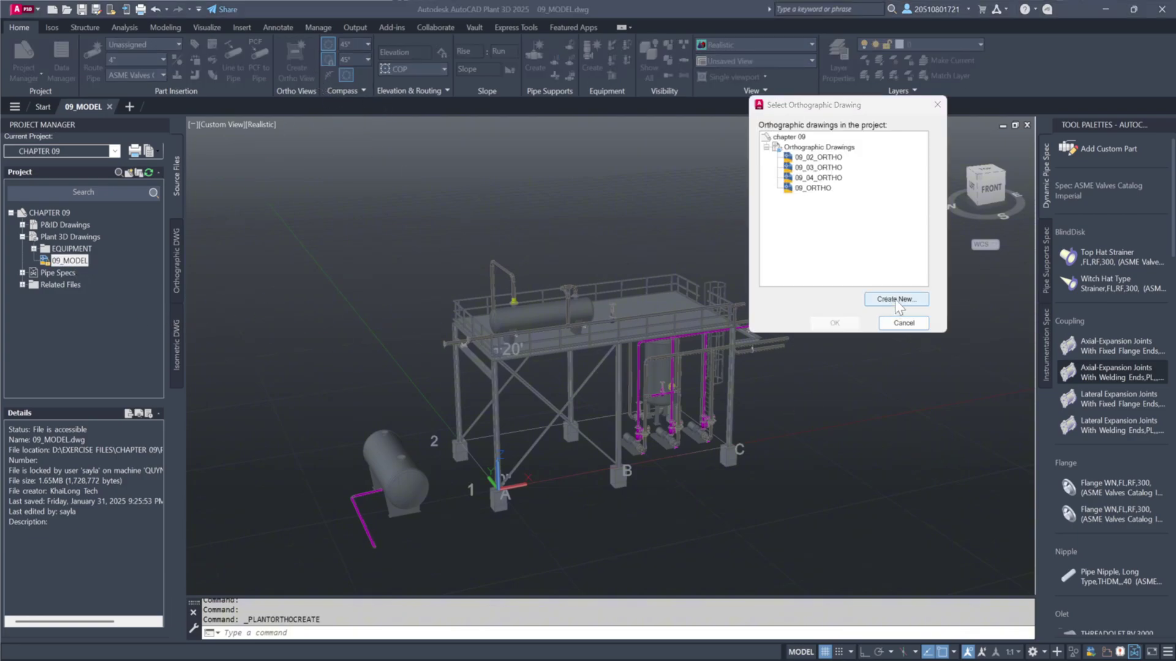
left_click(827, 300)
type("09_")
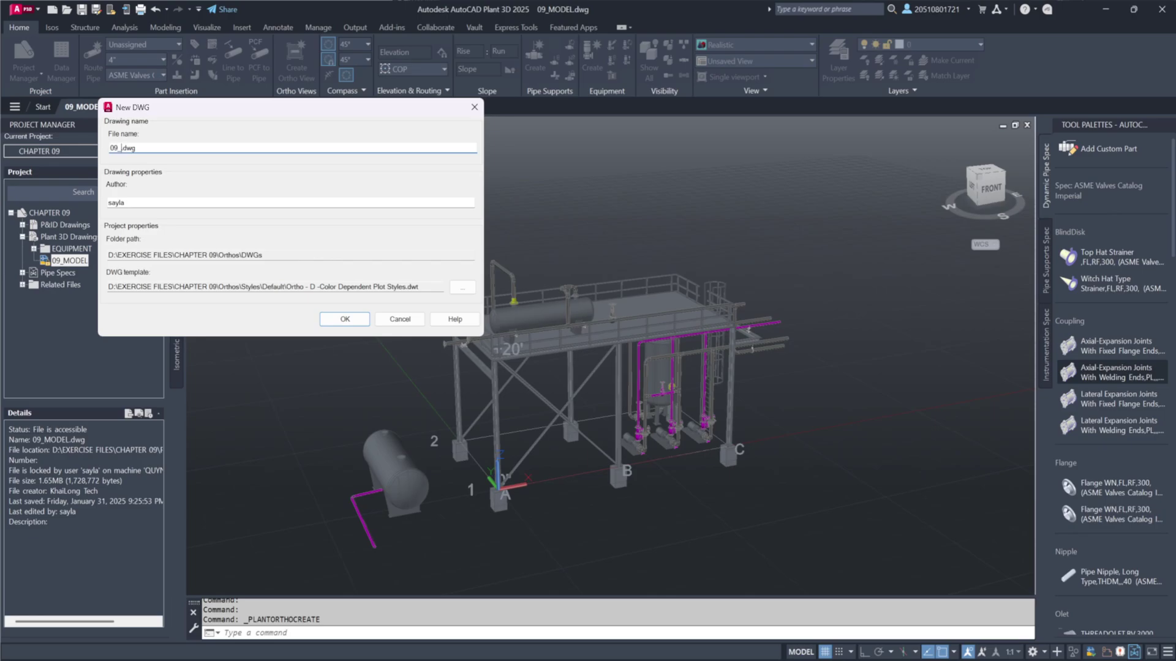
type("05_")
key("Caps_Lock")
type("ORTH")
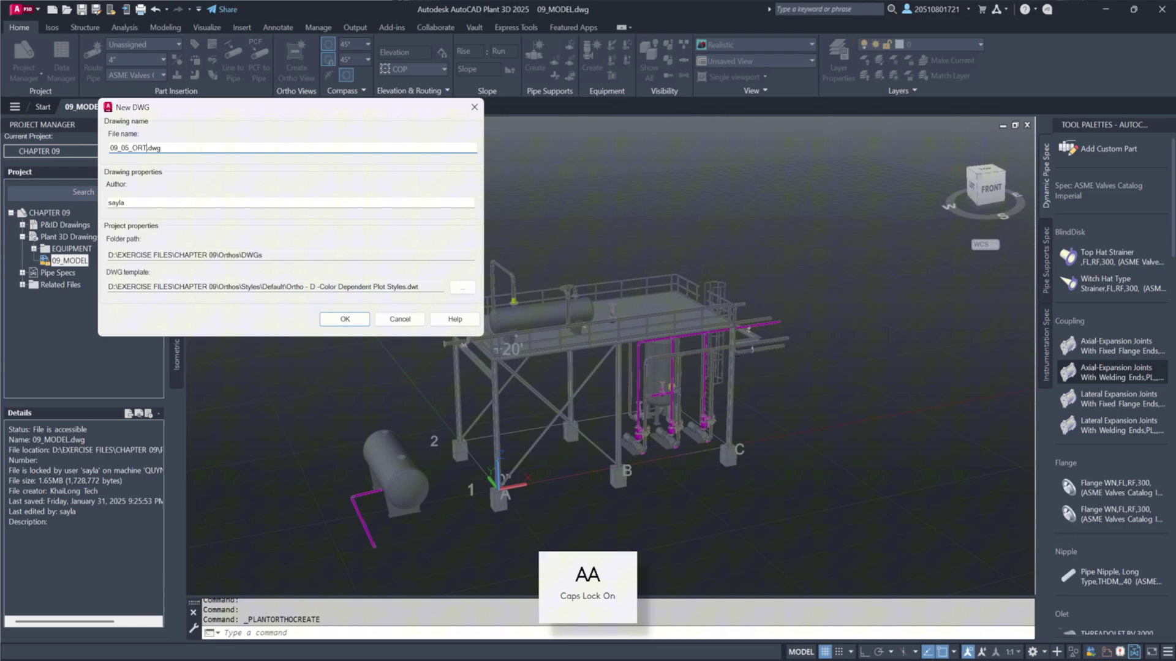
type("O")
left_click(360, 319)
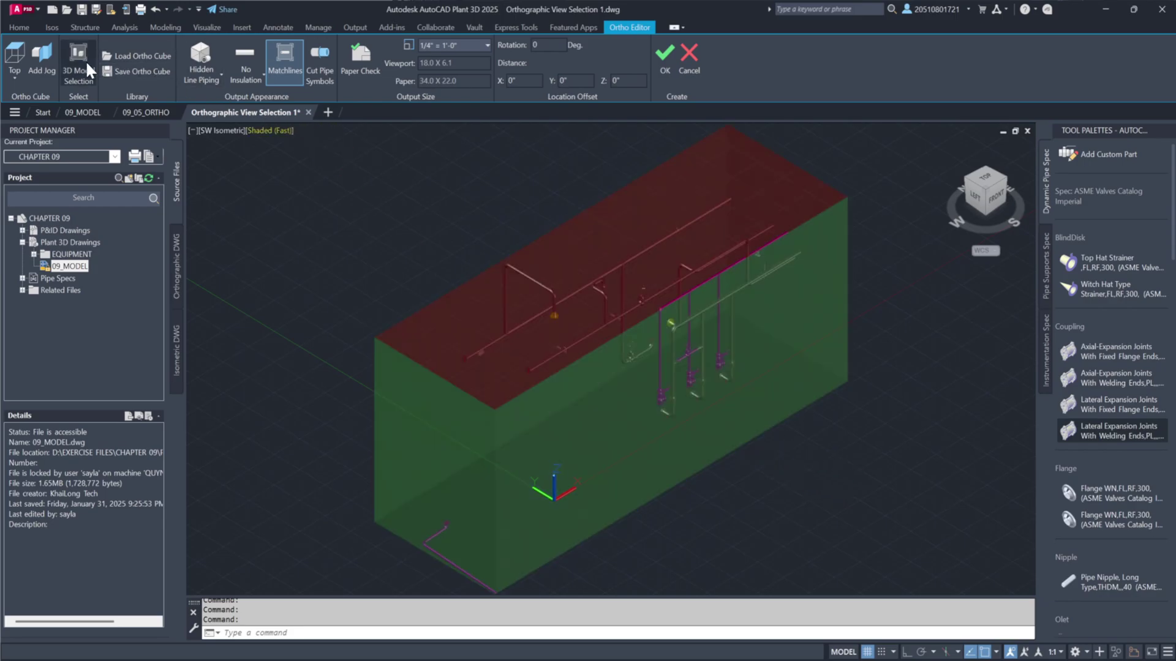
- Add the EQUIPMENT models to the view's referenced 3D models
left_click(78, 69)
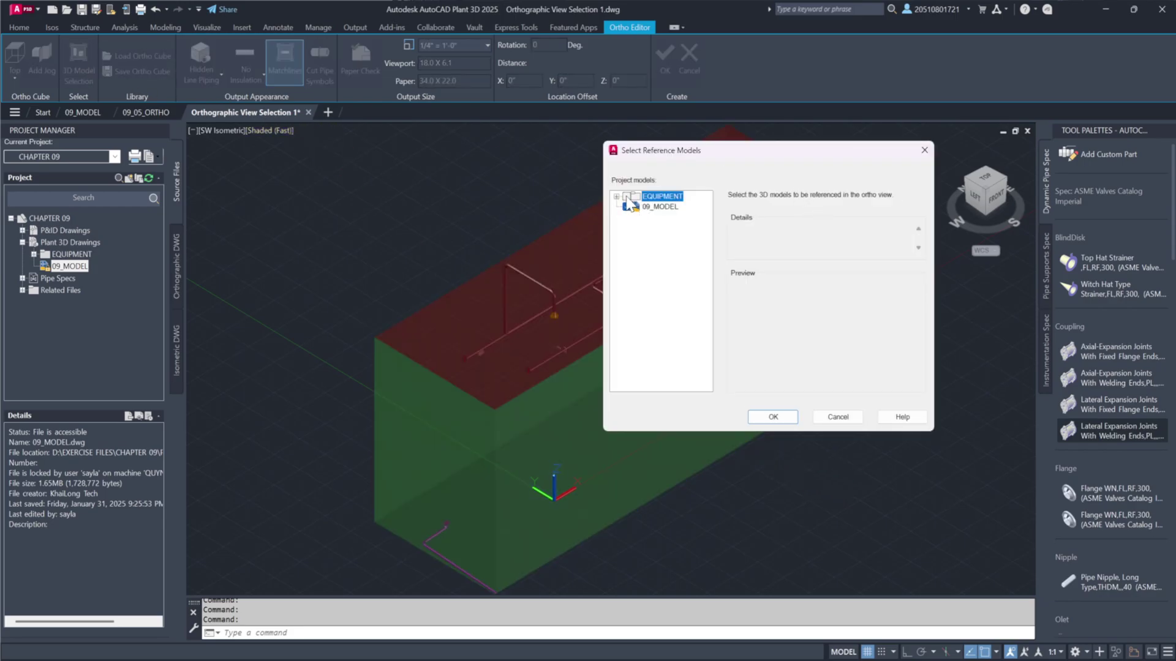
left_click(626, 197)
left_click(773, 416)
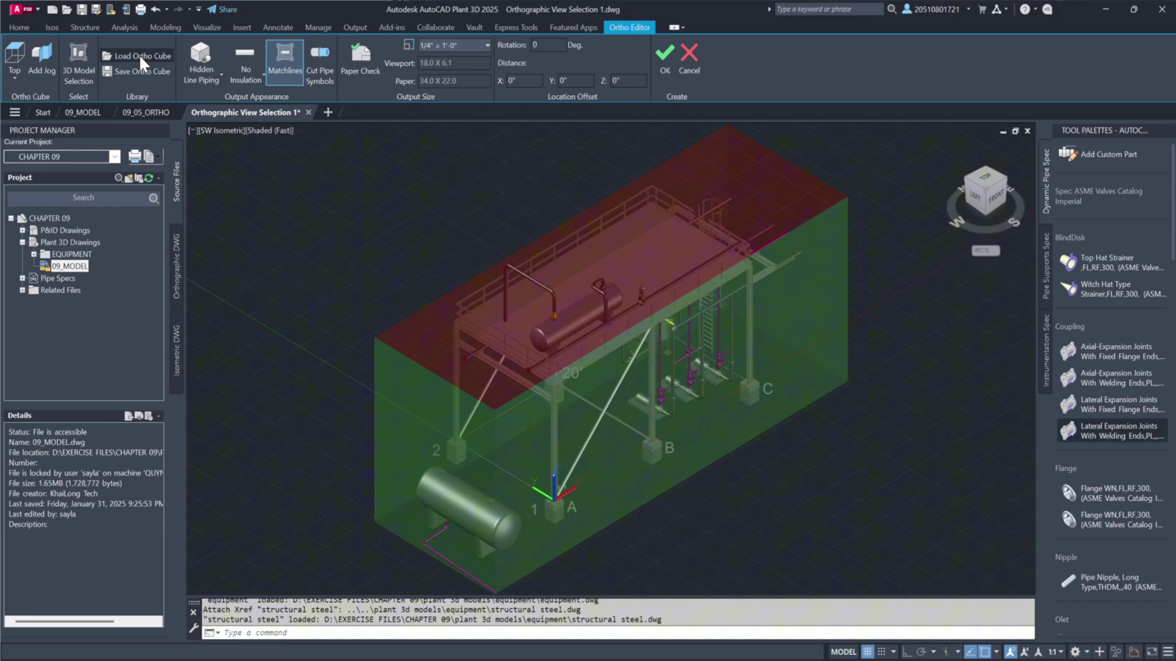
- Load the saved Ortho view 2 cube as the view boundary
left_click(139, 54)
left_click(531, 254)
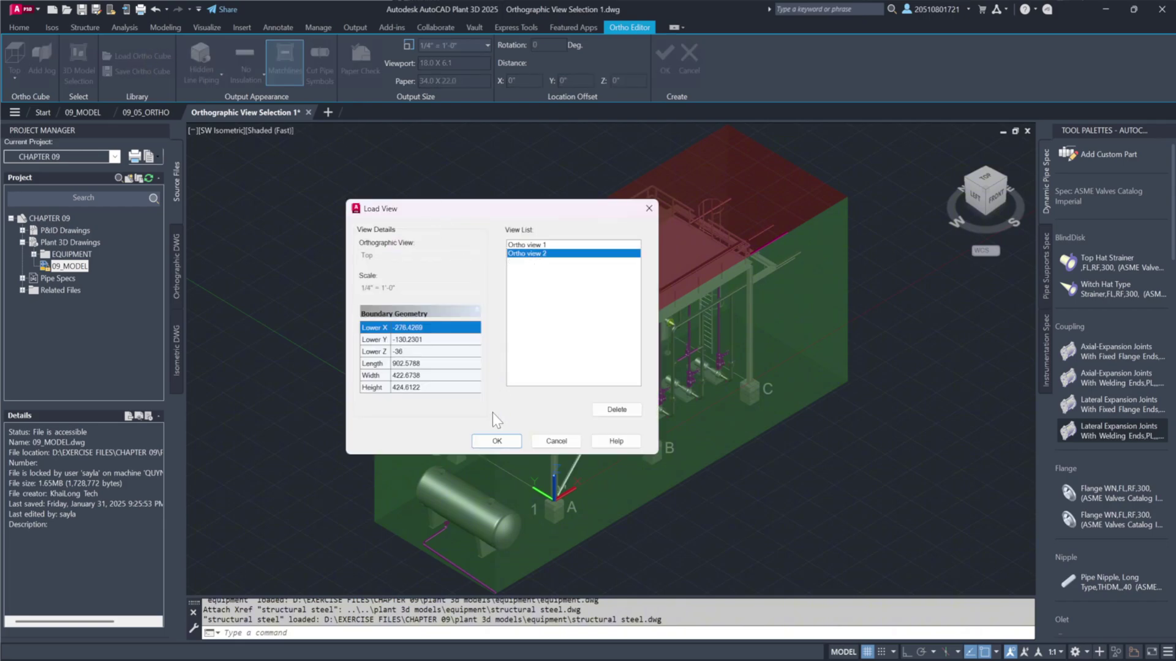
left_click(497, 441)
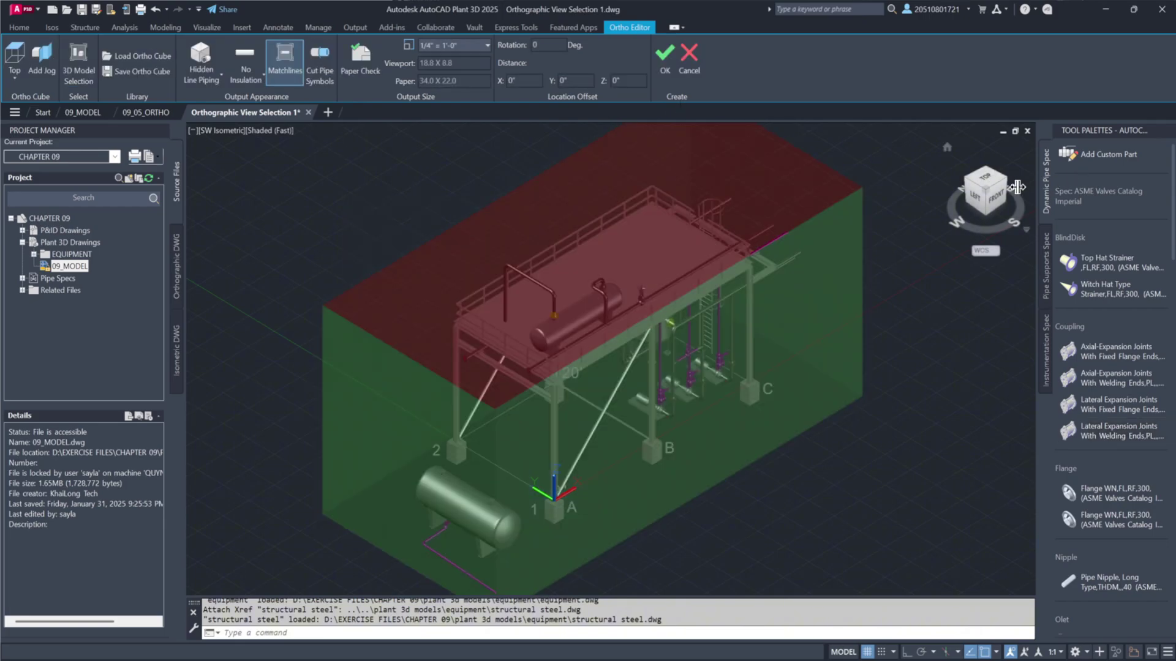
- Place the generated top plan view of the pipe rack and equipment on the sheet
left_click(665, 58)
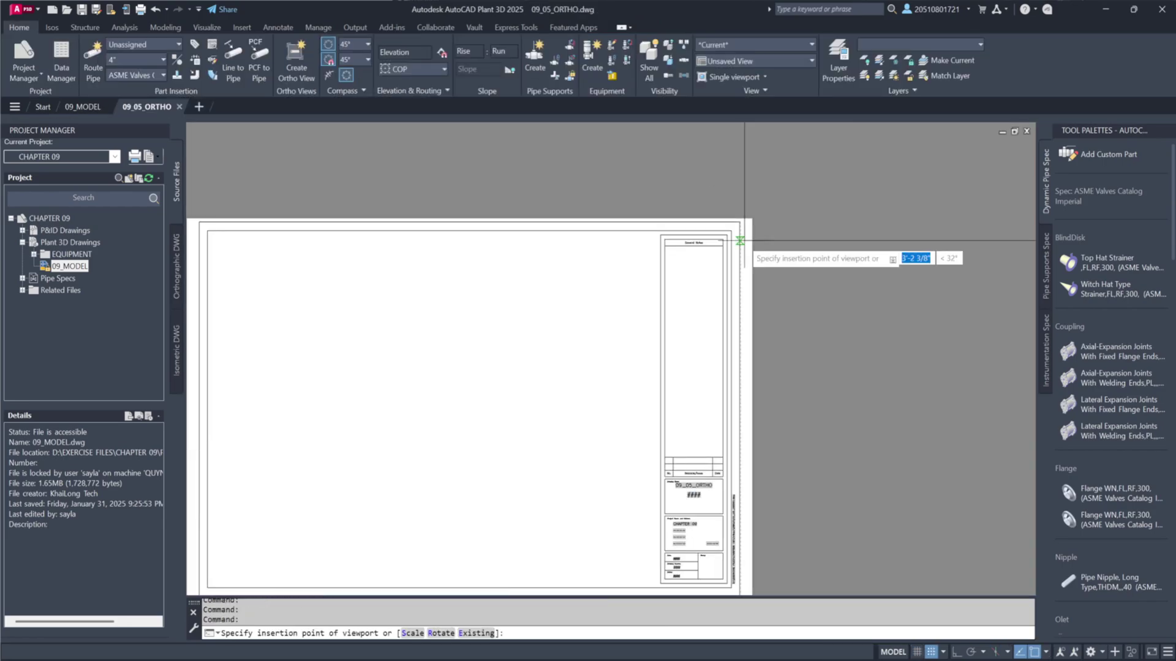
left_click(215, 397)
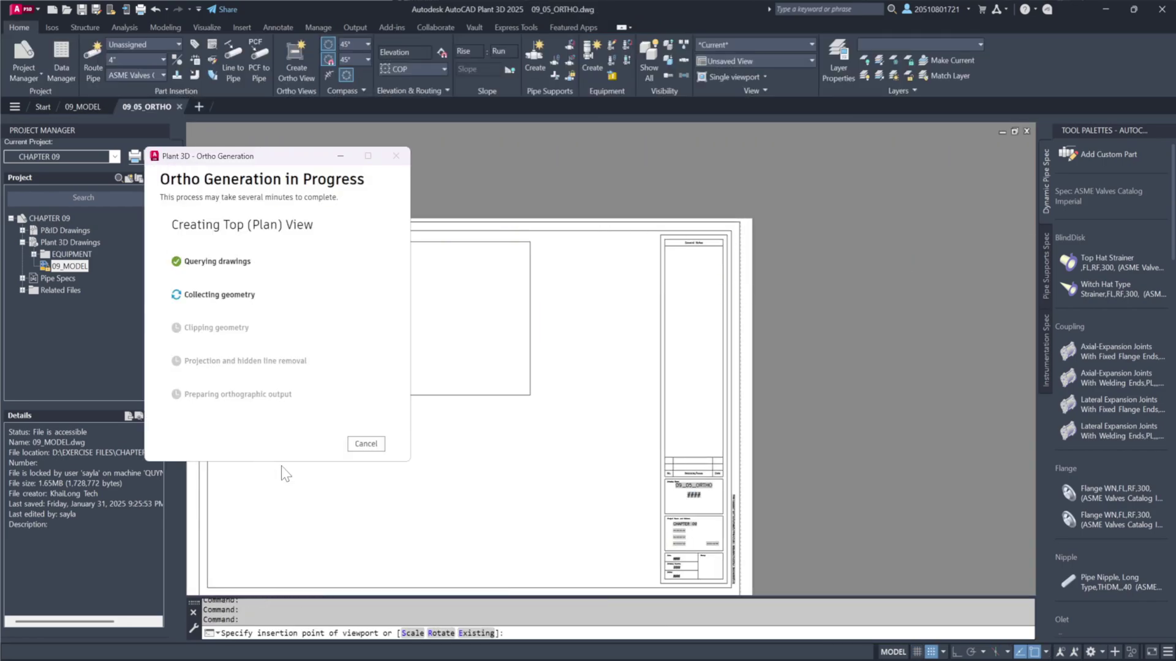
middle_click_drag(519, 459, 635, 422)
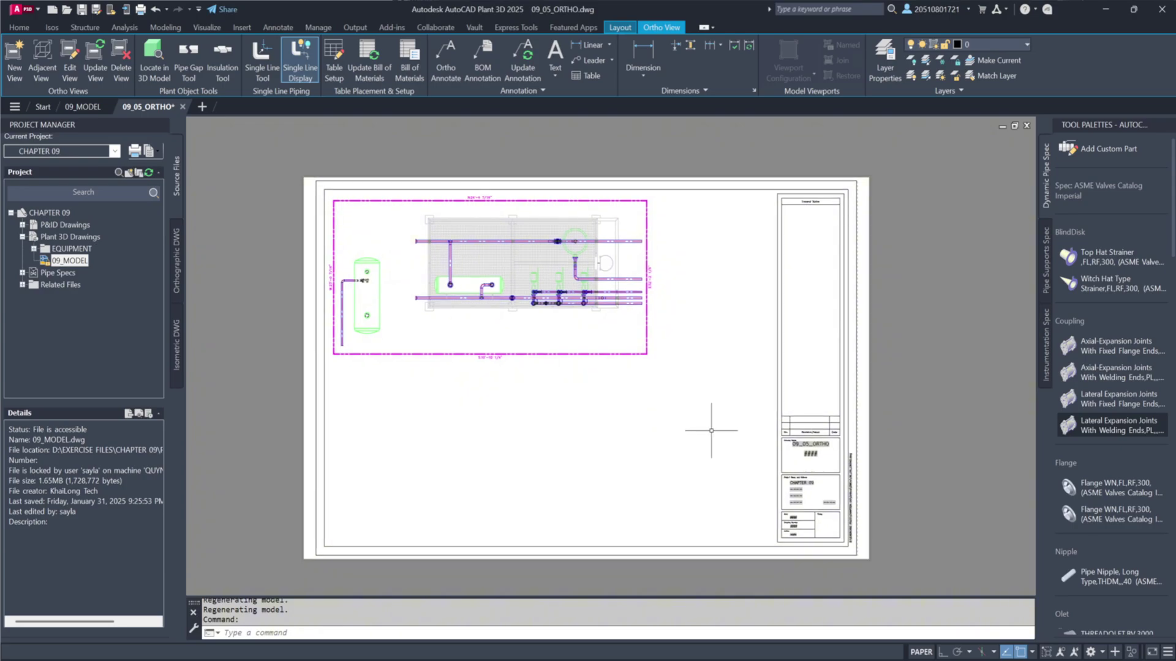
- Insert a Bill of Materials table from the plan view, placed to its right
left_click(415, 72)
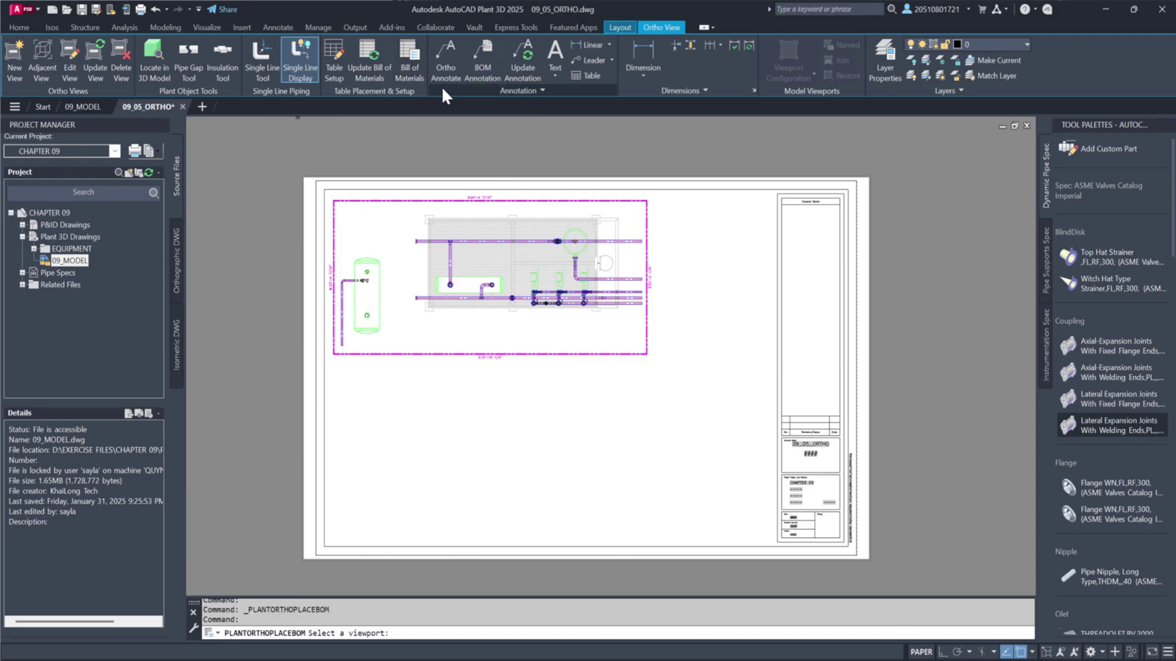
left_click(647, 221)
left_click(689, 255)
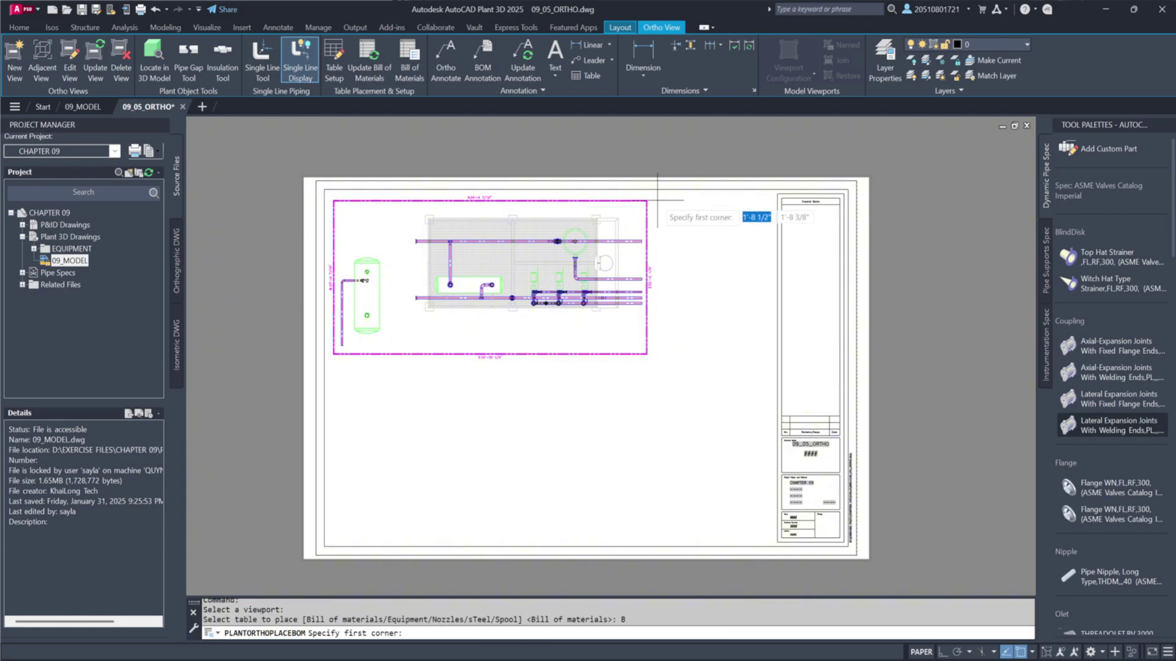
left_click(655, 198)
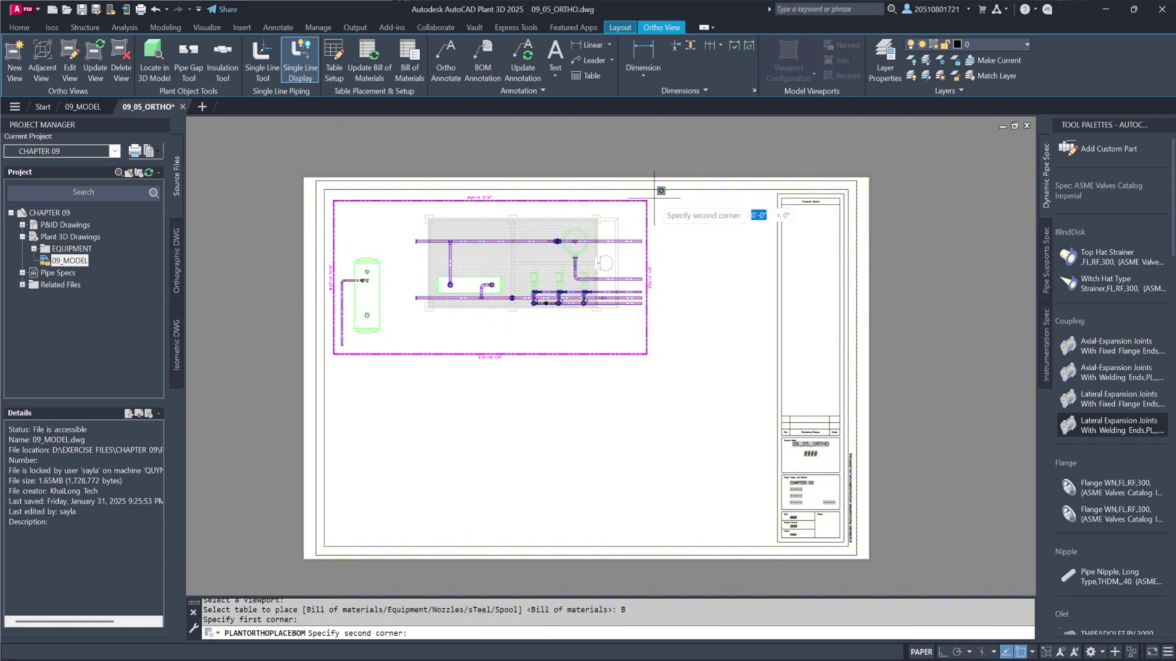
left_click(769, 535)
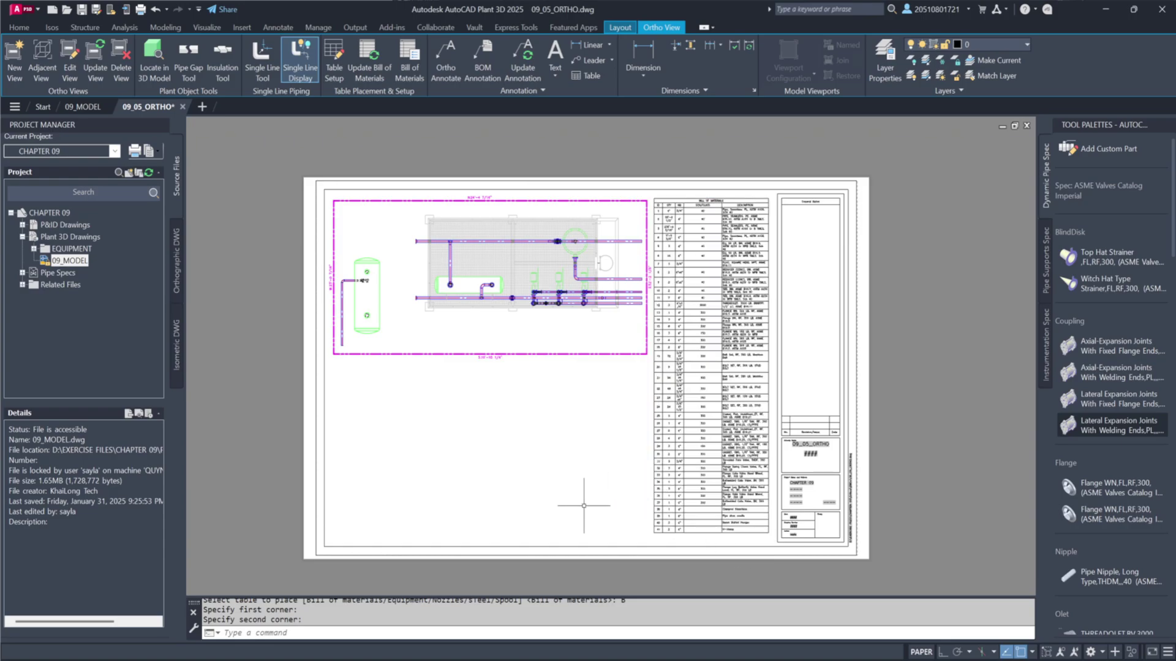
scroll(785, 192, "up", 3)
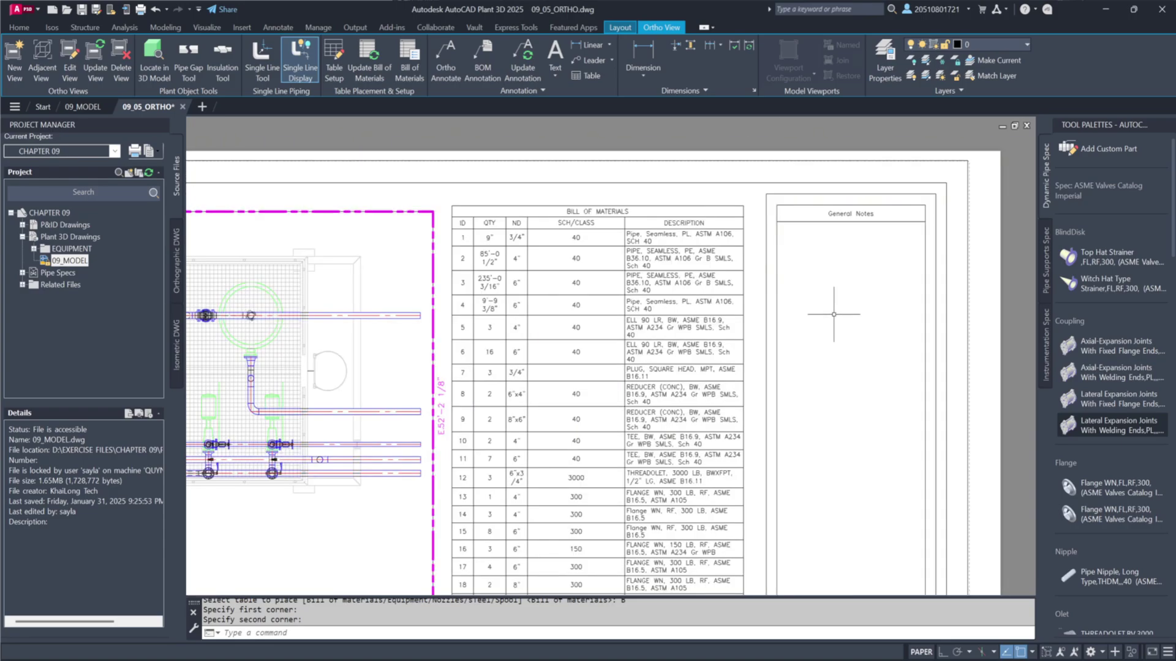
- Pan across the sheet to review all Bill of Materials rows and the title block
middle_click_drag(849, 419, 879, 235)
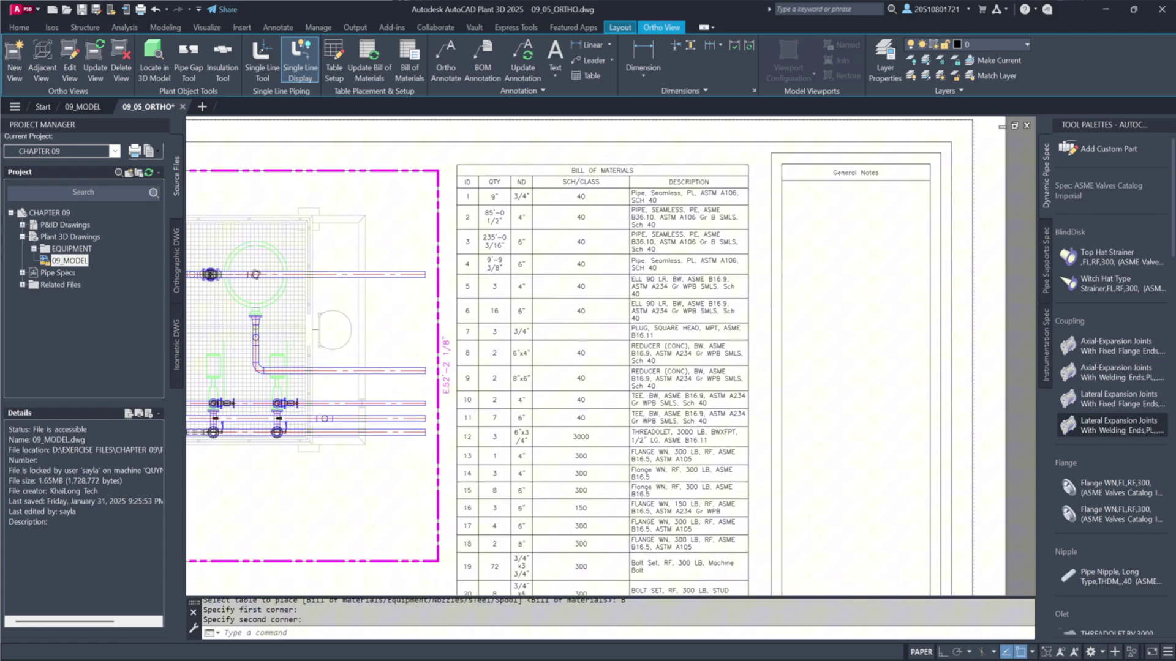
middle_click_drag(892, 473, 856, 224)
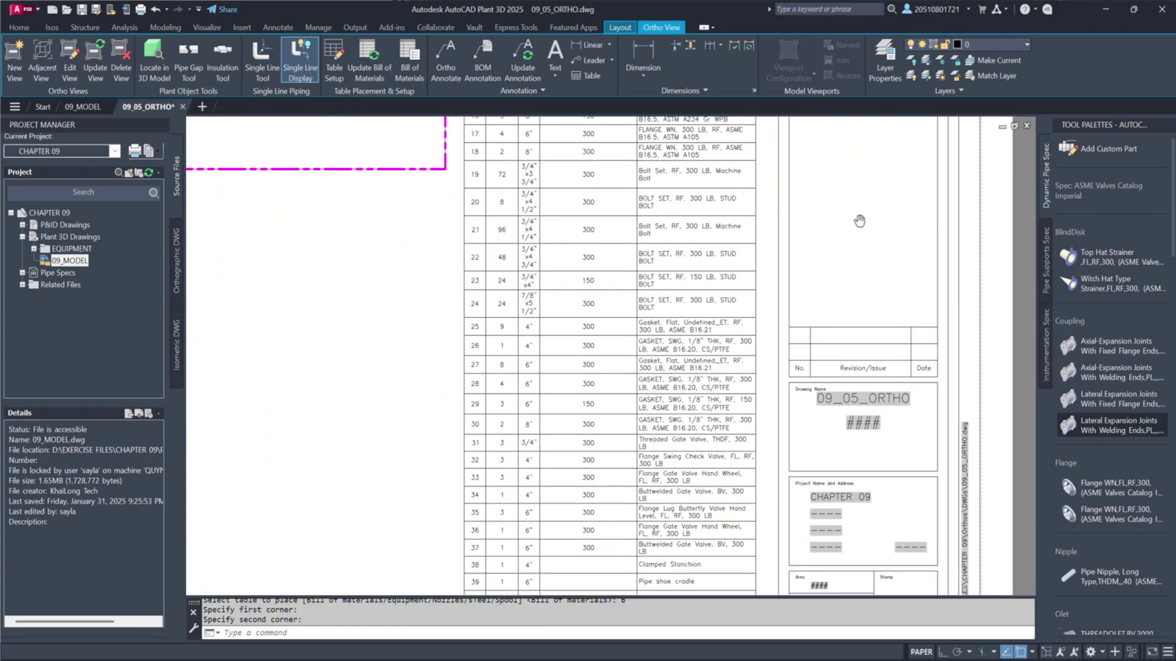
middle_click_drag(871, 316, 864, 234)
middle_click_drag(607, 358, 628, 377)
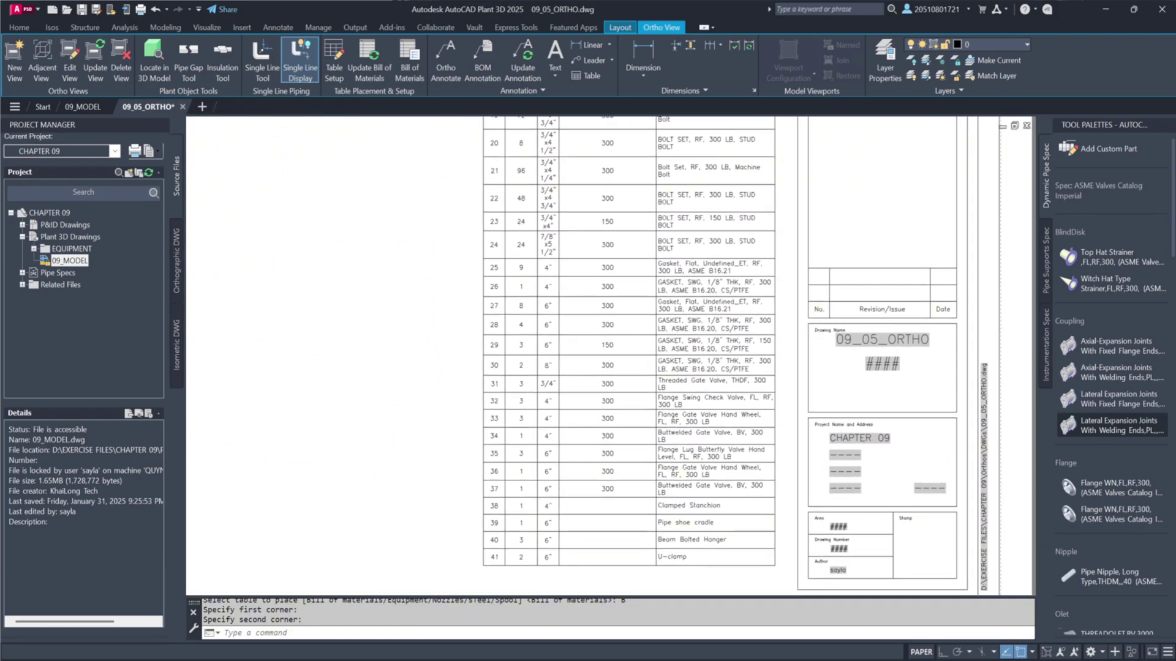
middle_click_drag(886, 271, 894, 488)
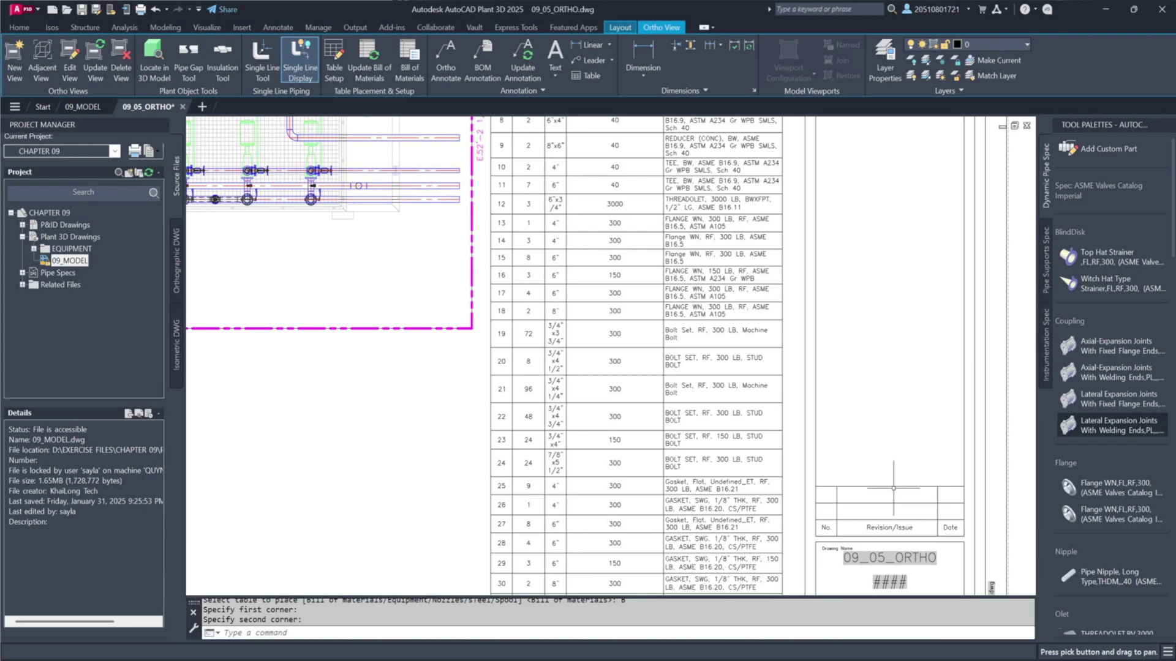
scroll(892, 489, "down", 5)
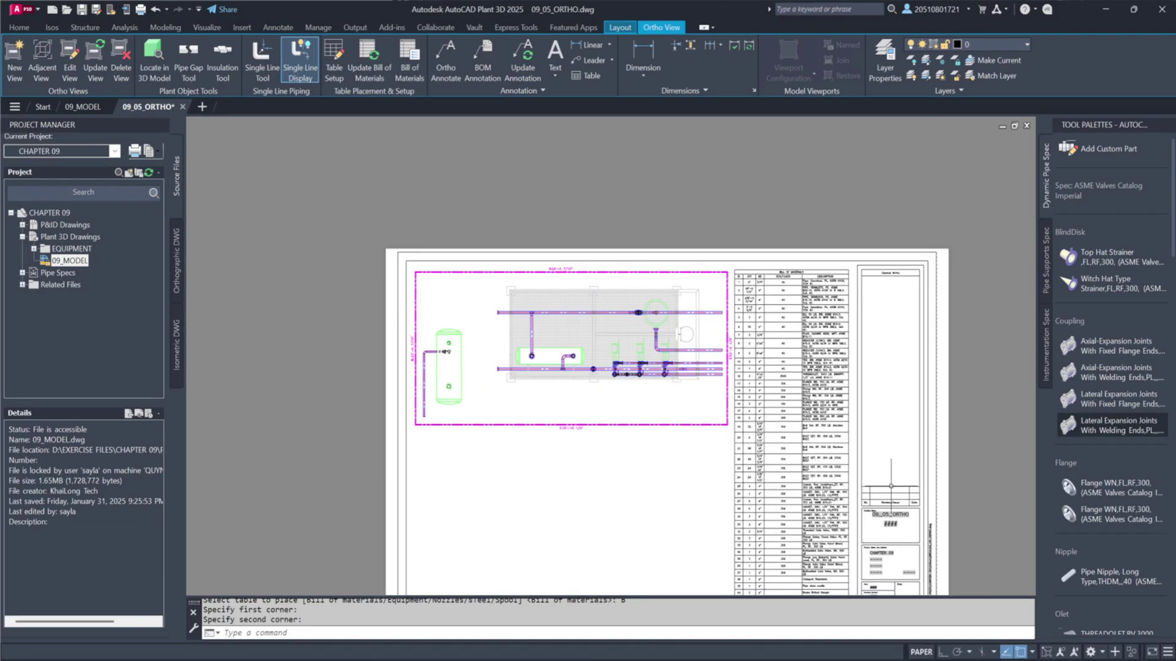
scroll(714, 485, "up", 2)
- Raise the plan view volume's bottom face to the upper pipe rack and update the BOM
key("Escape")
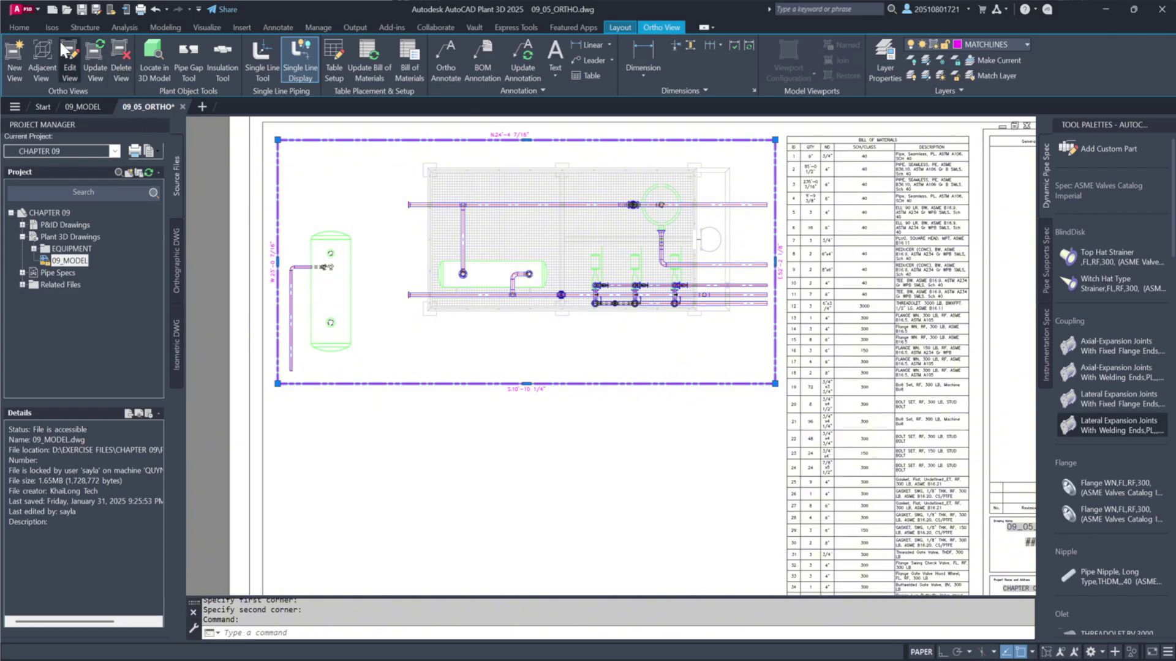
key("ctrl+n")
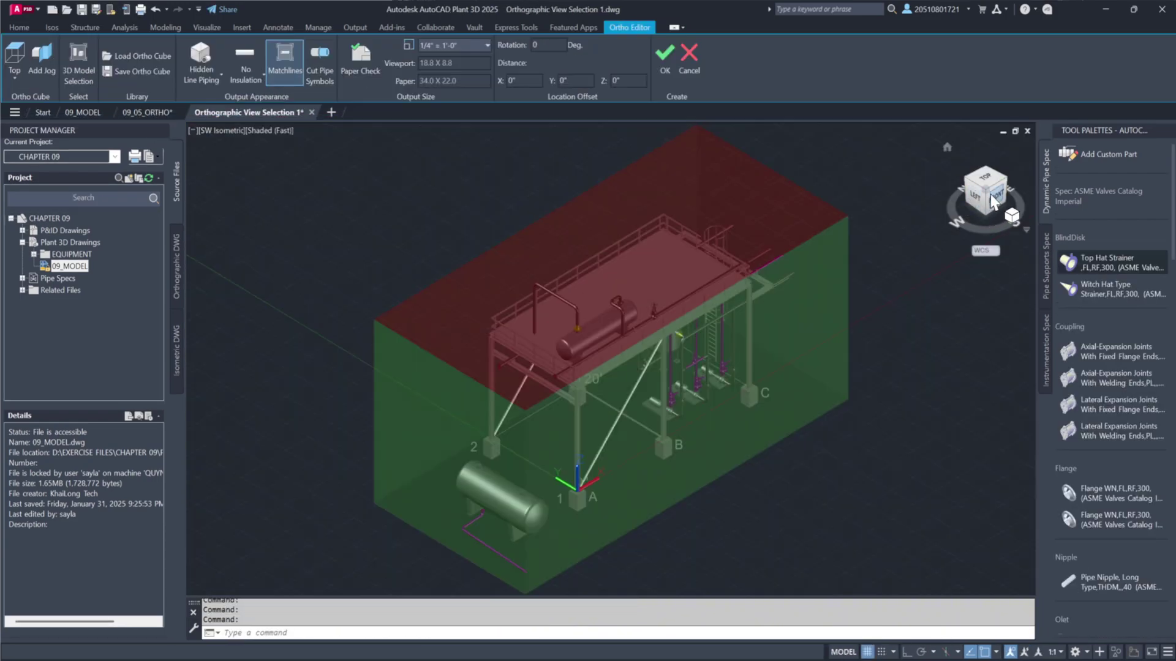
left_click(993, 205)
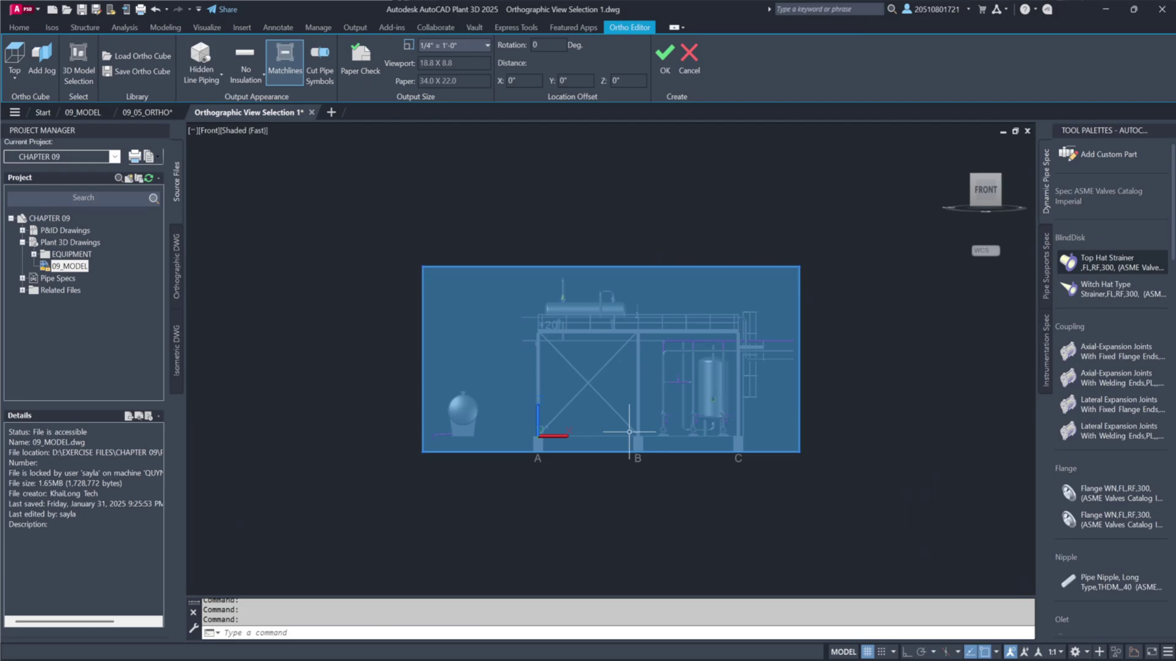
left_click(620, 441)
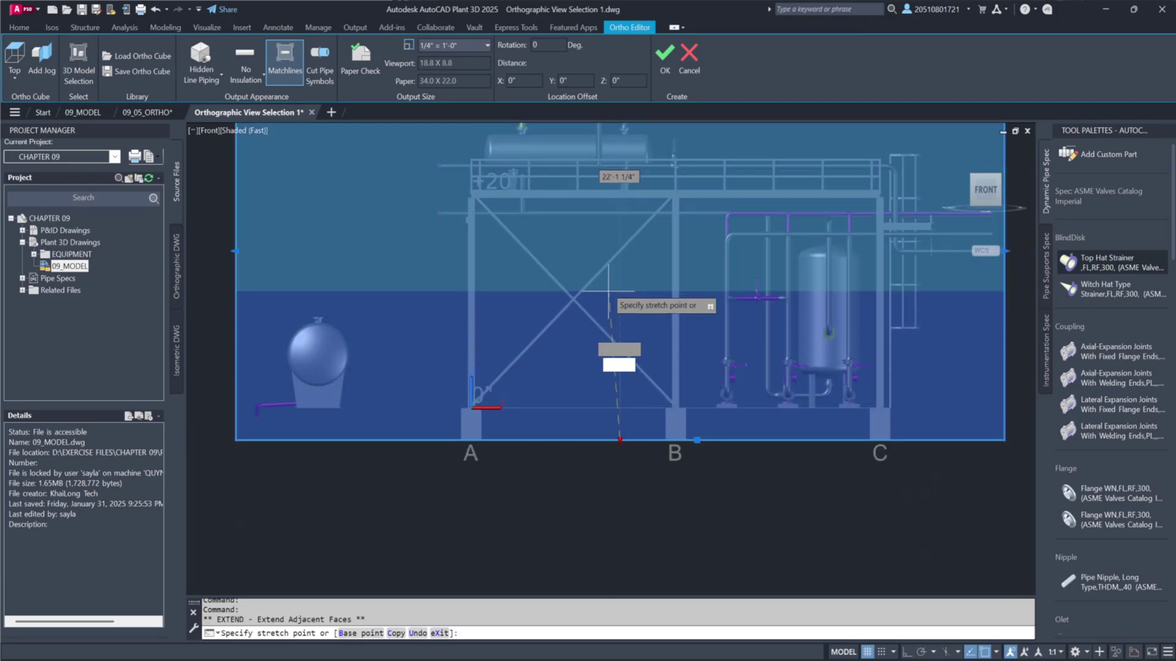
left_click(580, 241)
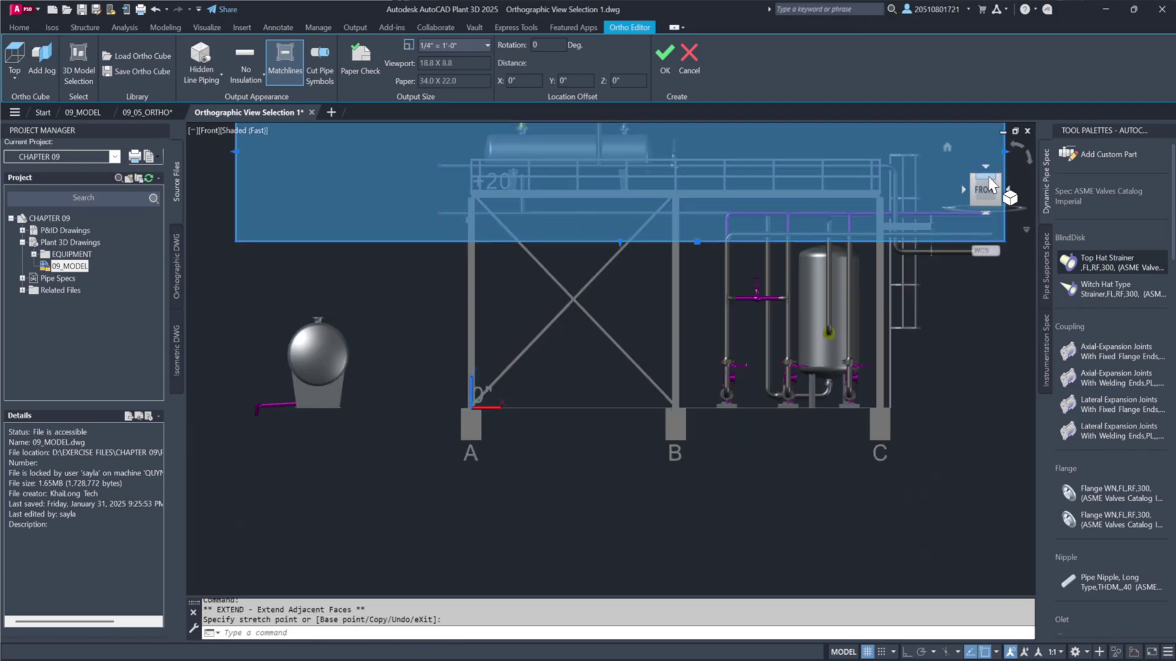
left_click(669, 76)
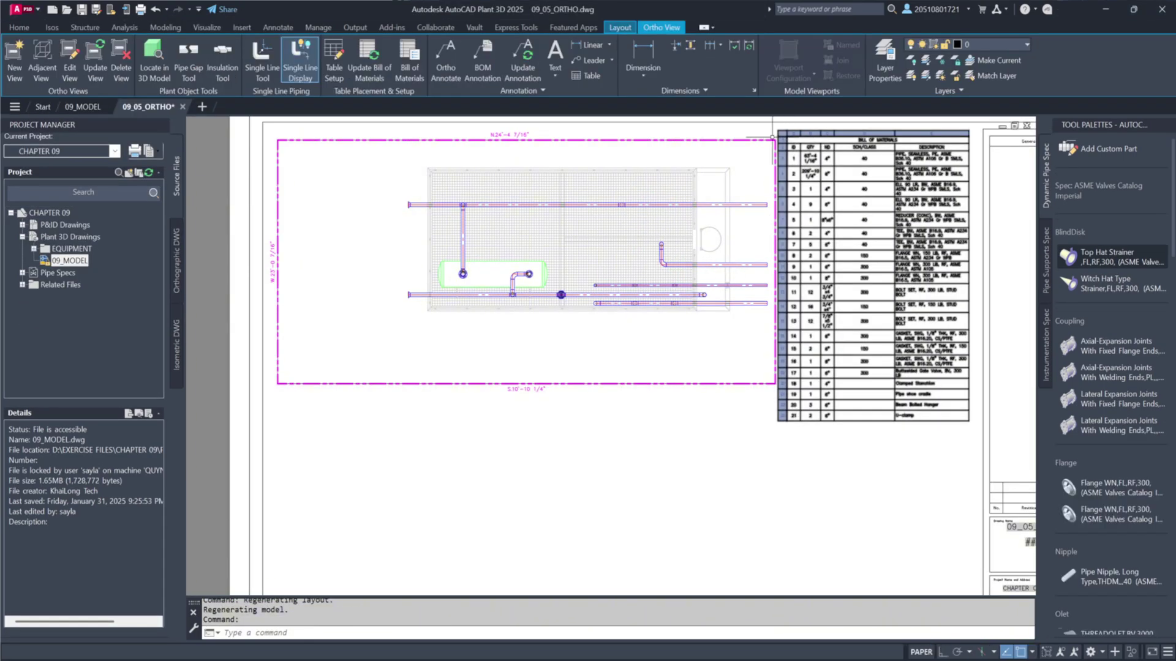
left_click(360, 57)
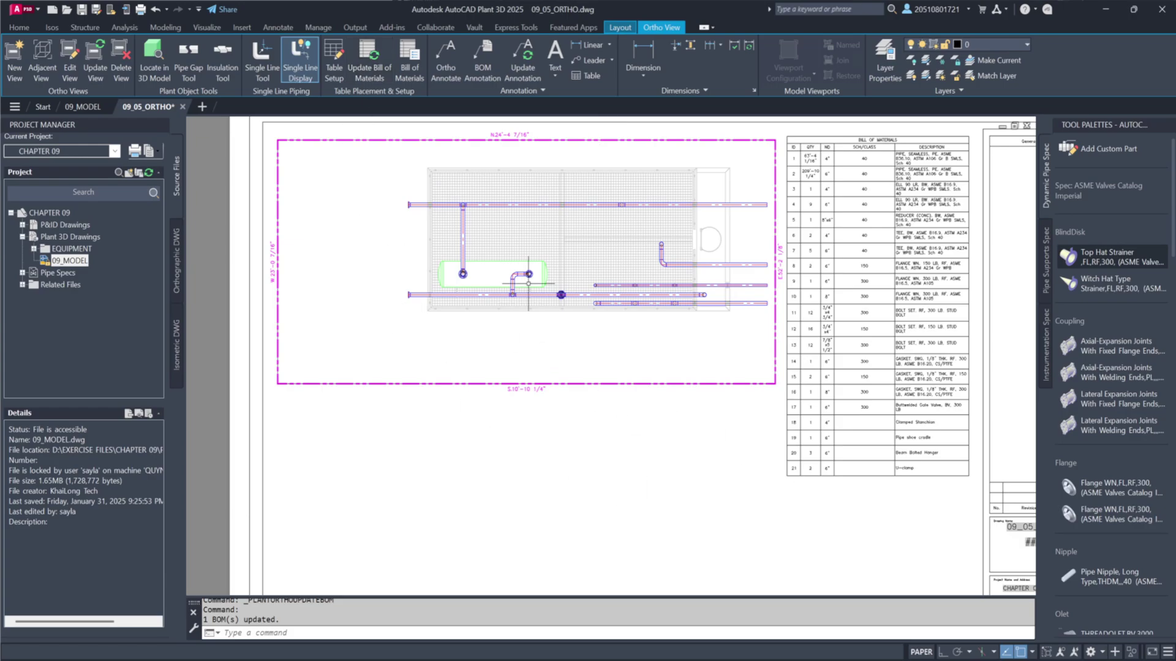
- Choose the 'Grouped with category titles' layout for the Piping BOM table
left_click(332, 66)
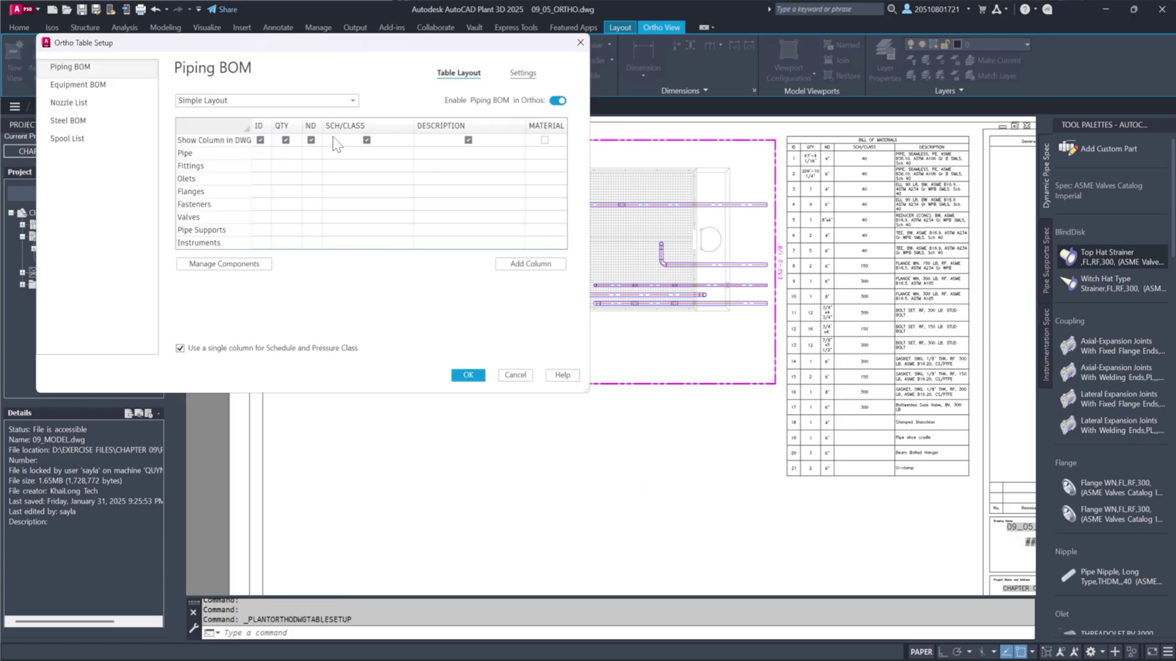
left_click(348, 101)
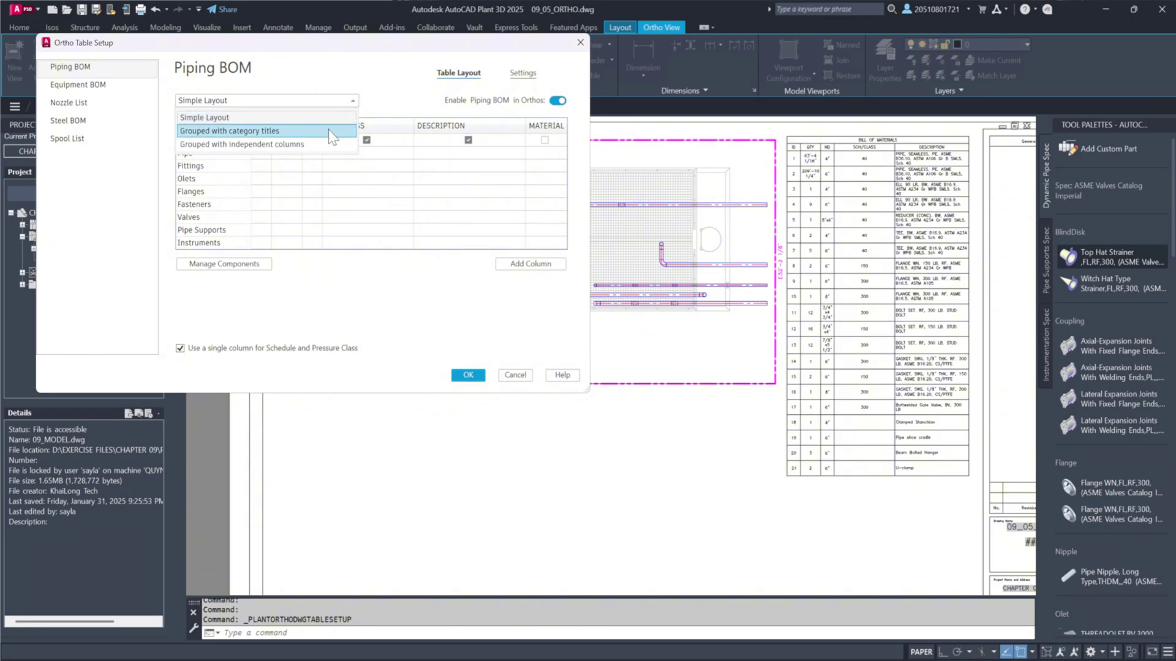
left_click(332, 134)
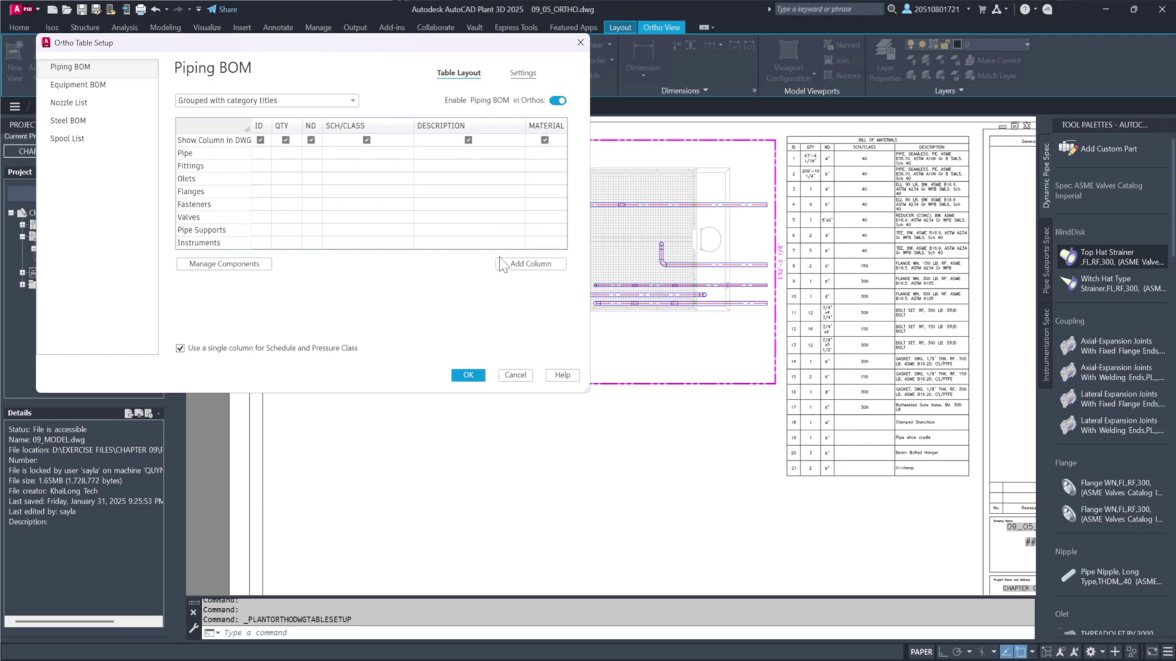
left_click(467, 376)
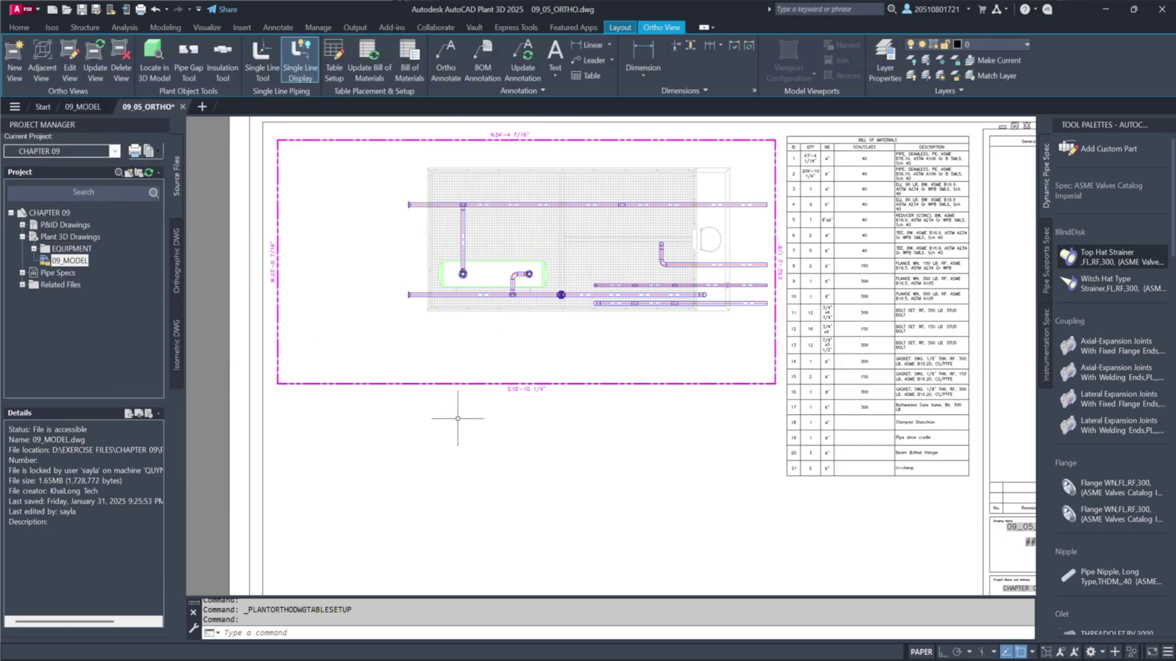
- Update the BOM with grouped titles, then reset its table setup to Simple Layout
left_click(364, 63)
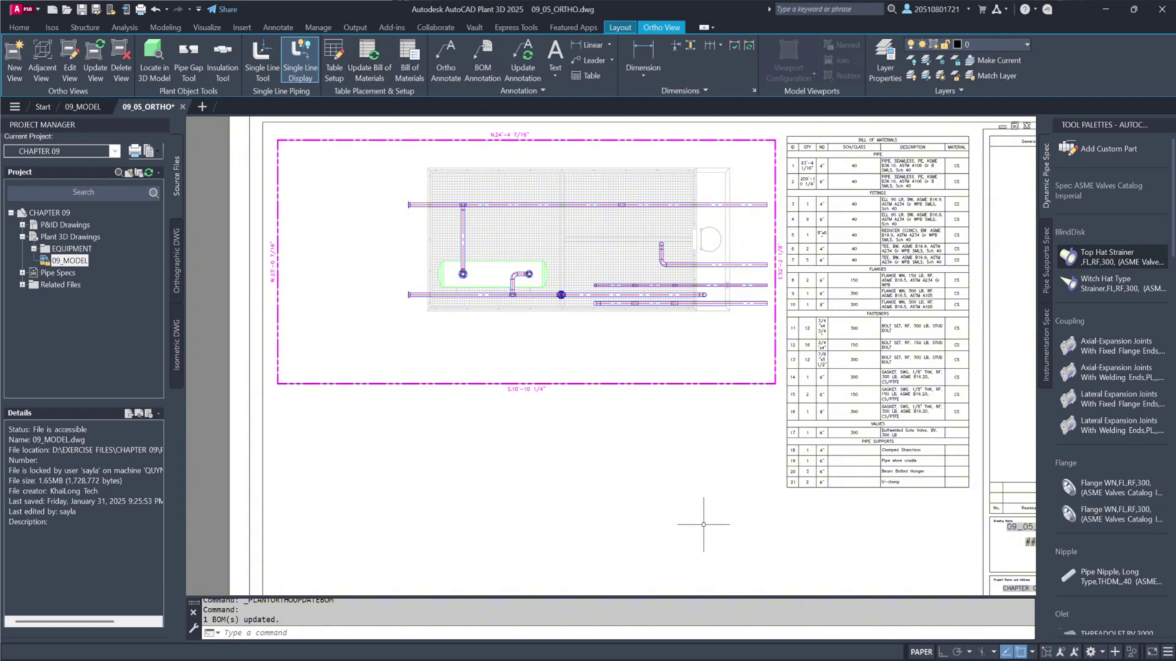
scroll(1017, 404, "up", 2)
mouse_move(1017, 404)
middle_mouse_down()
mouse_move(975, 584)
mouse_move(977, 420)
middle_mouse_up()
scroll(976, 405, "down", 3)
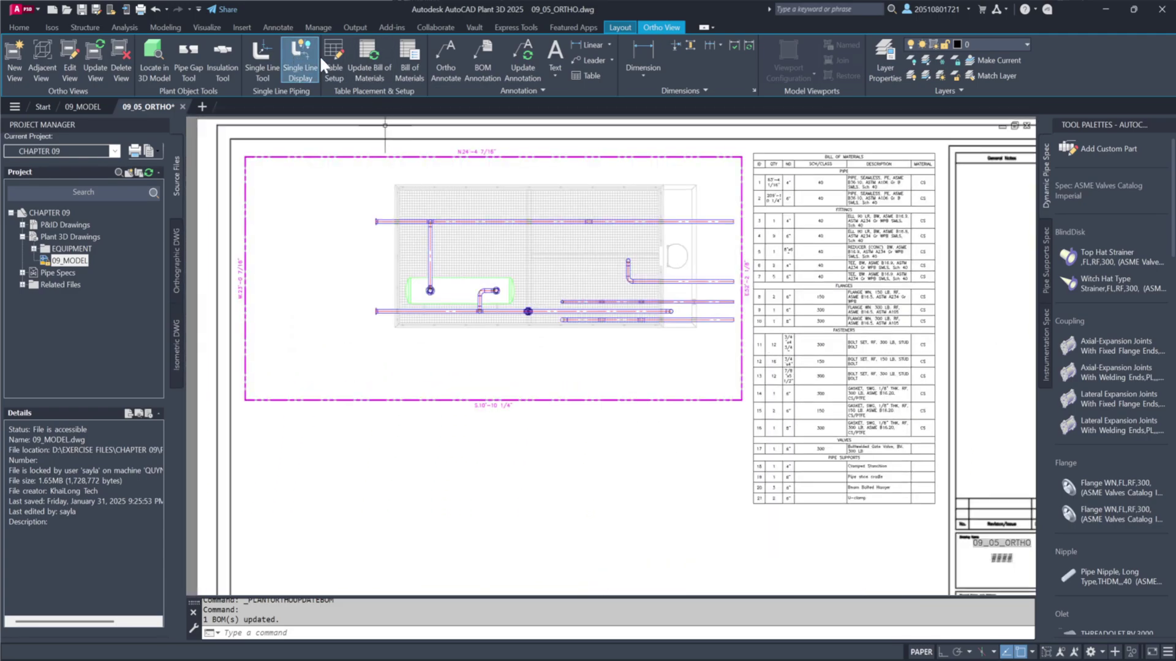
left_click(346, 55)
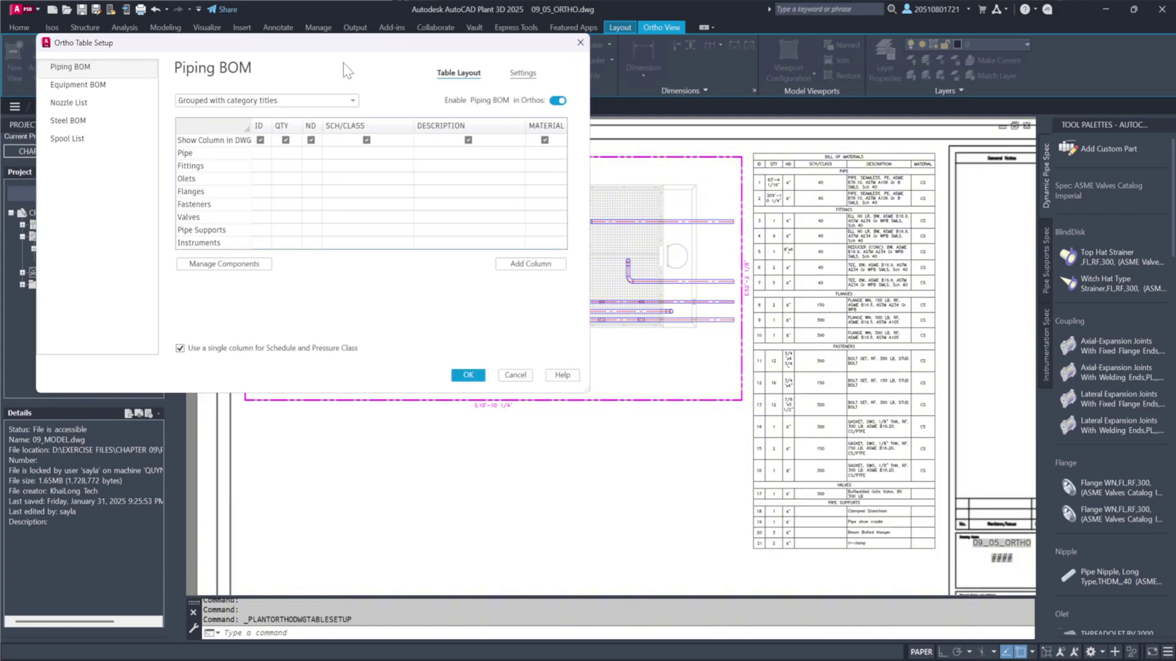
left_click(351, 107)
left_click(469, 375)
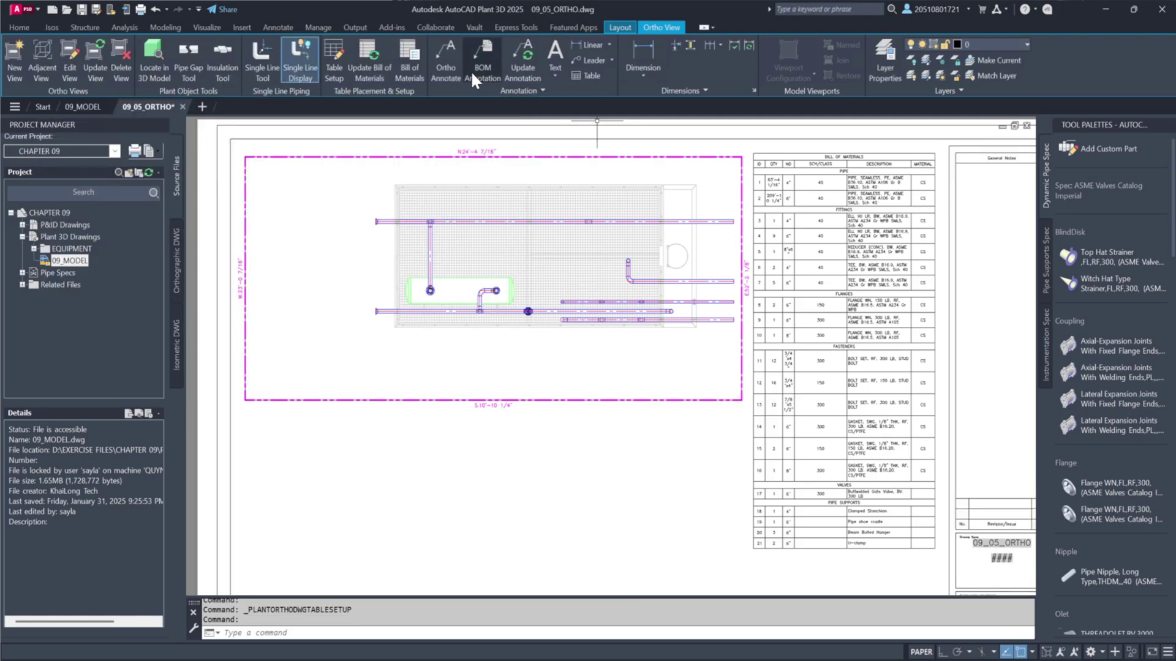
- Update the BOM to 21 rows showing only ID, QTY, ND and SCH/CLASS
left_click(370, 63)
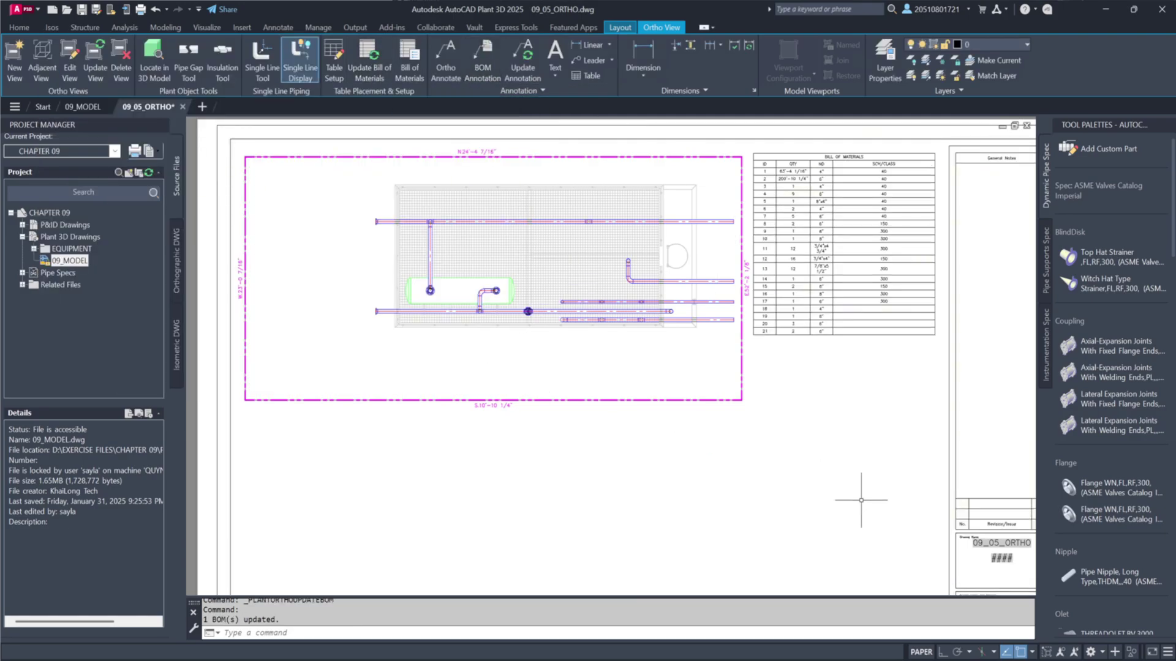